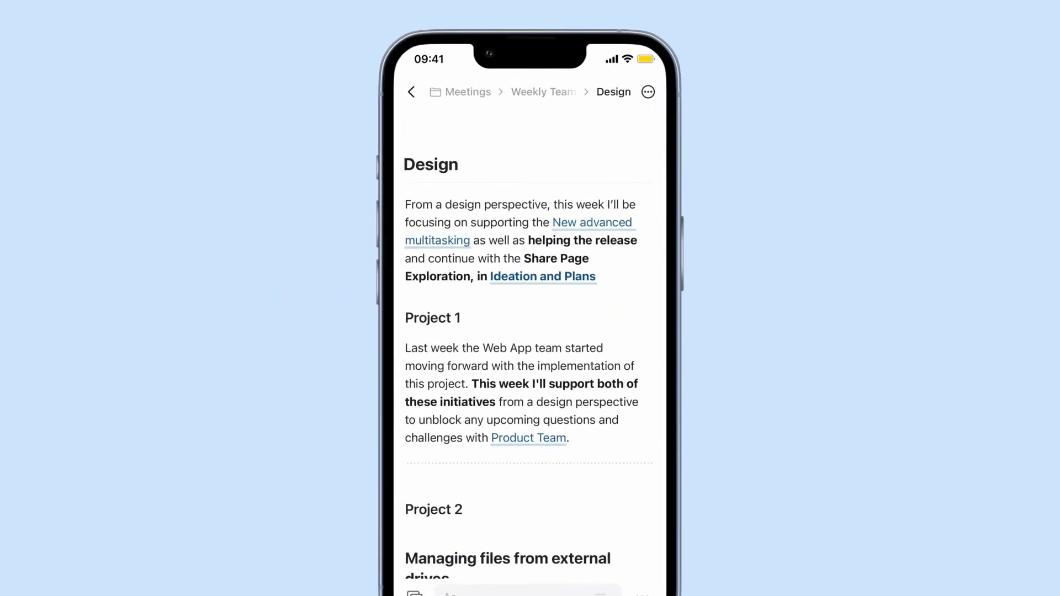
Add a Release Notes page link on a new line under the Releases details
left_click(523, 338)
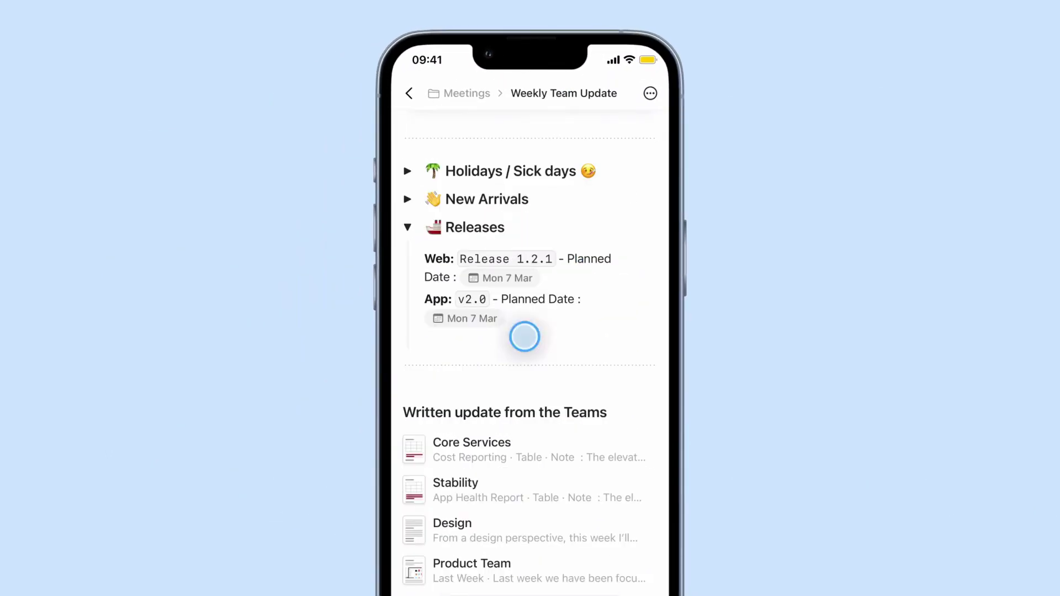
type("@")
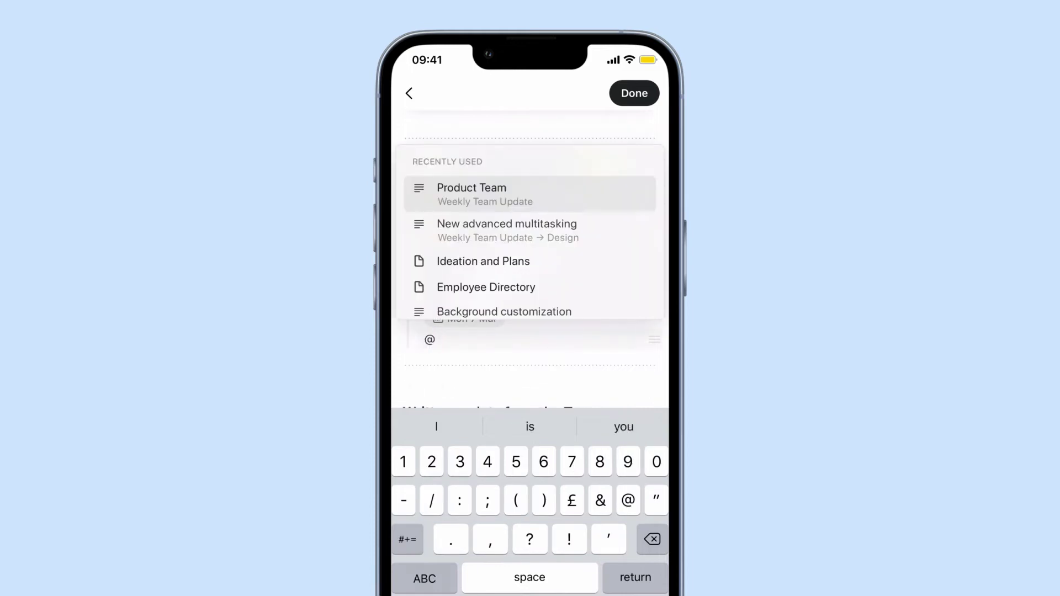
type("Re")
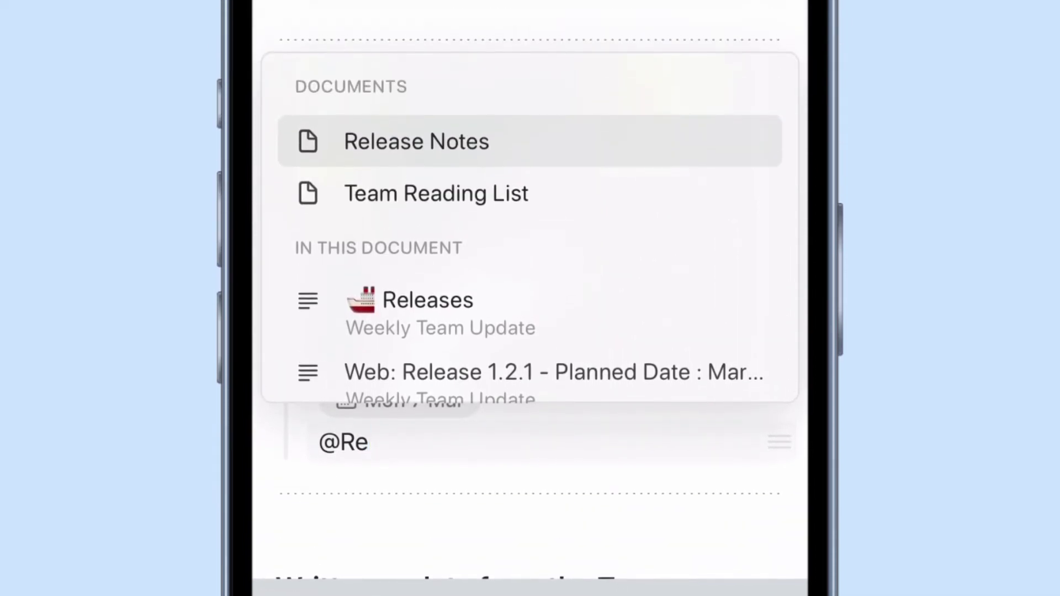
left_click(531, 141)
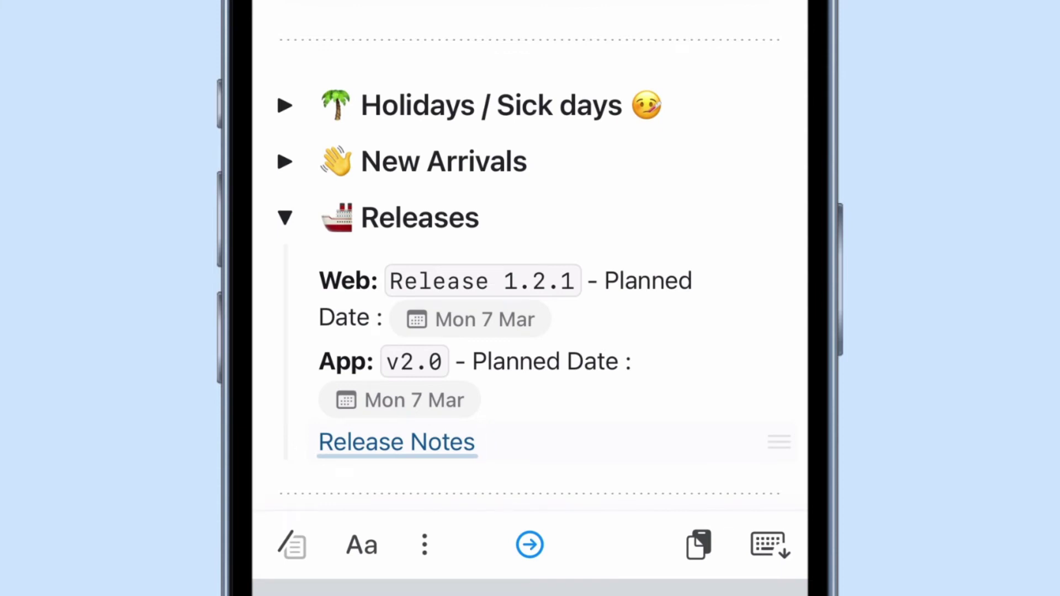
type("C")
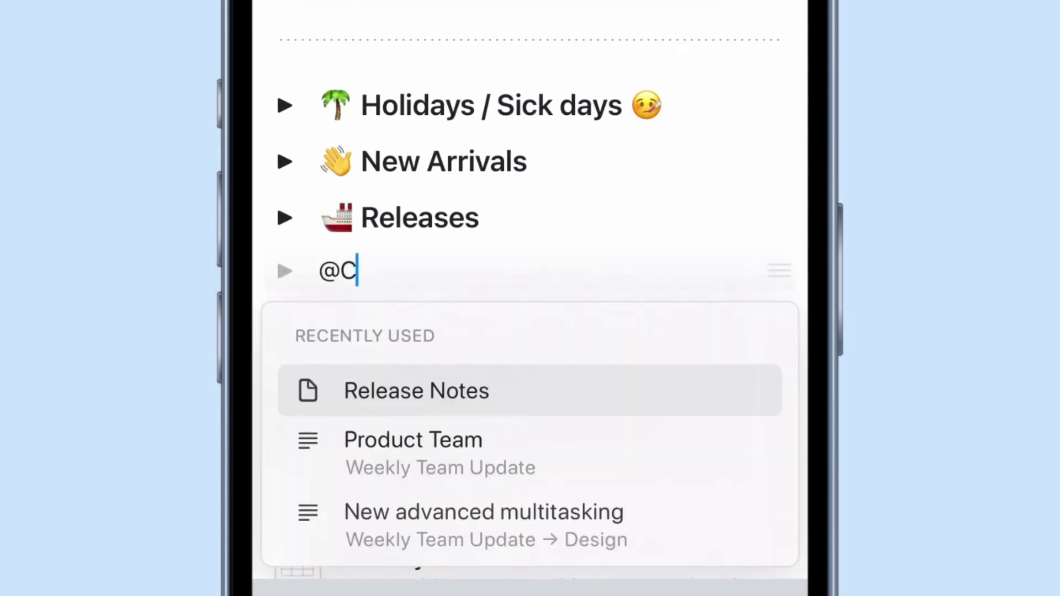
type("ommunit")
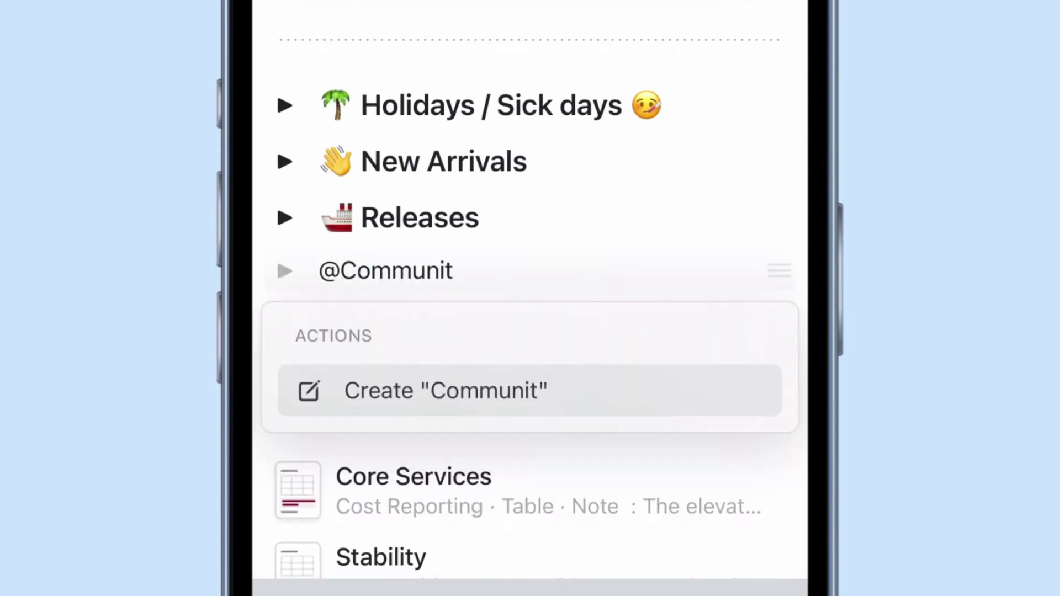
type("y Updates")
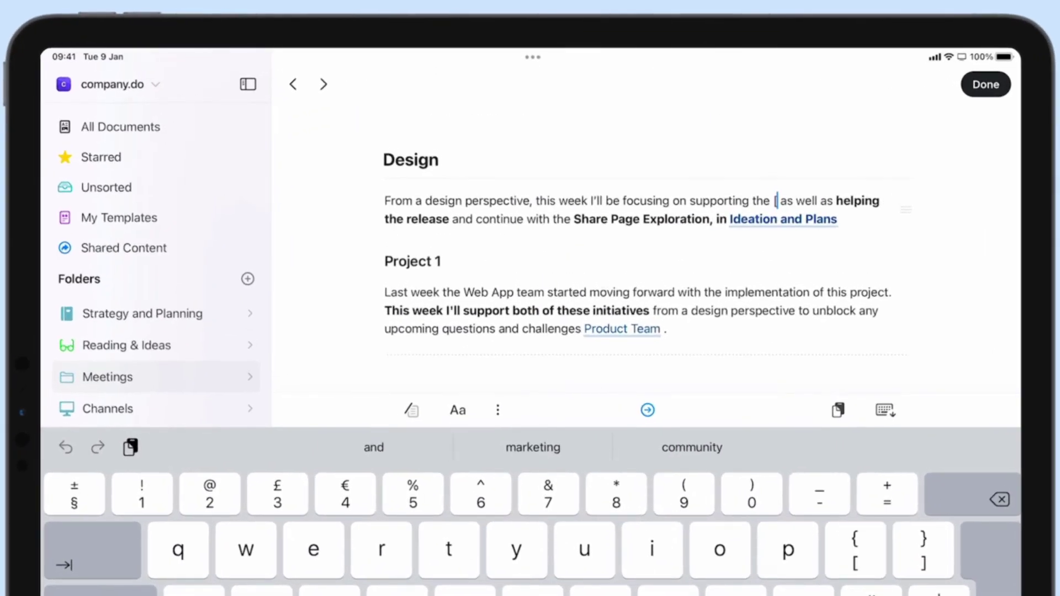
type("@ ")
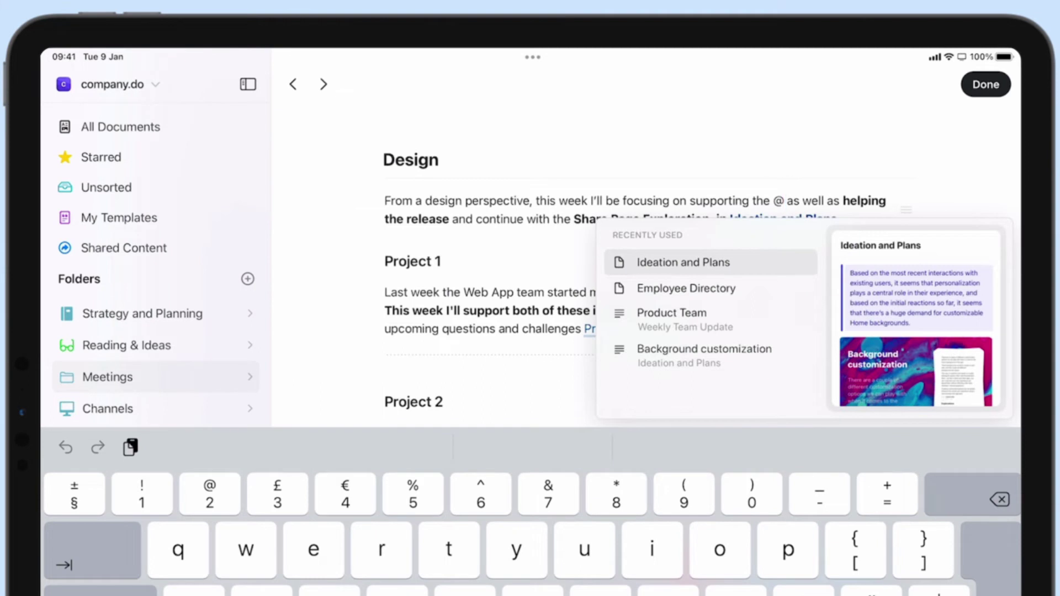
type("New A")
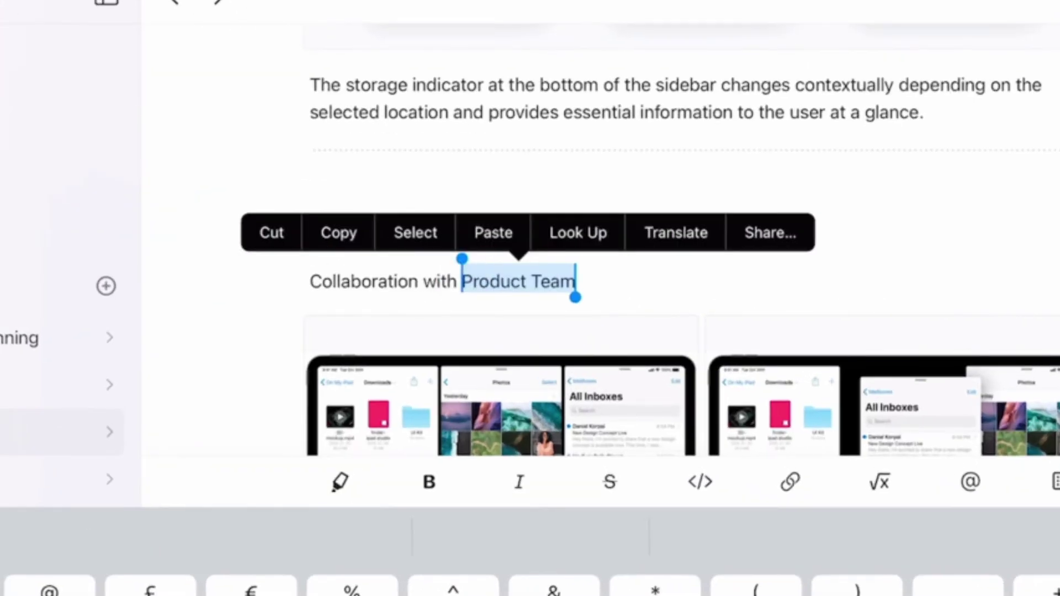
Link the selected words 'Product Team' to the Product Team block
left_click(970, 483)
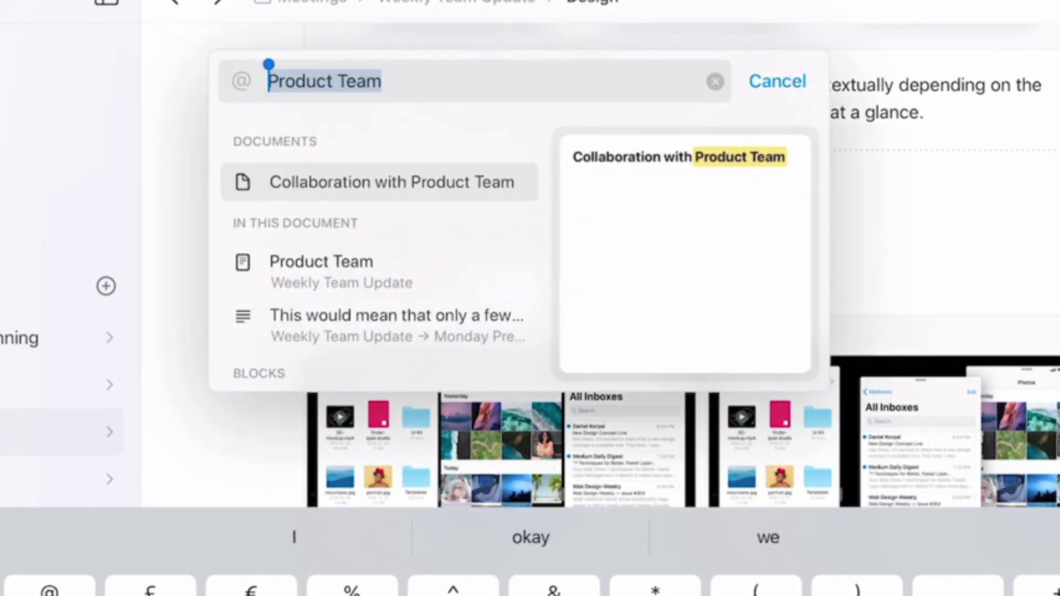
left_click(381, 273)
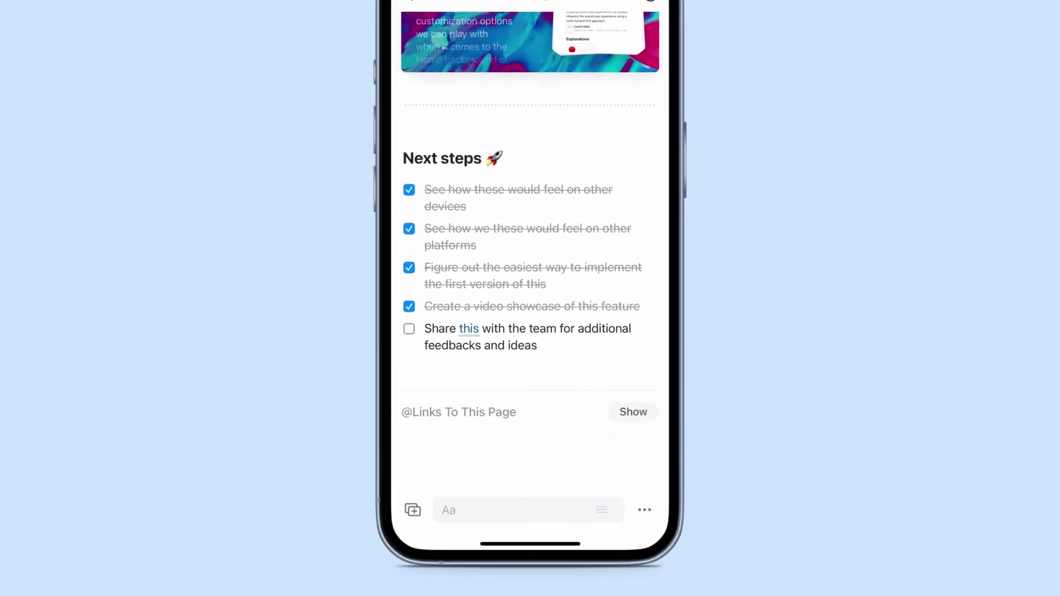
Show Ideation and Plans backlinks, expanding Weekly Team Update down to its Design paragraph
left_click(632, 420)
left_click_drag(430, 373, 429, 285)
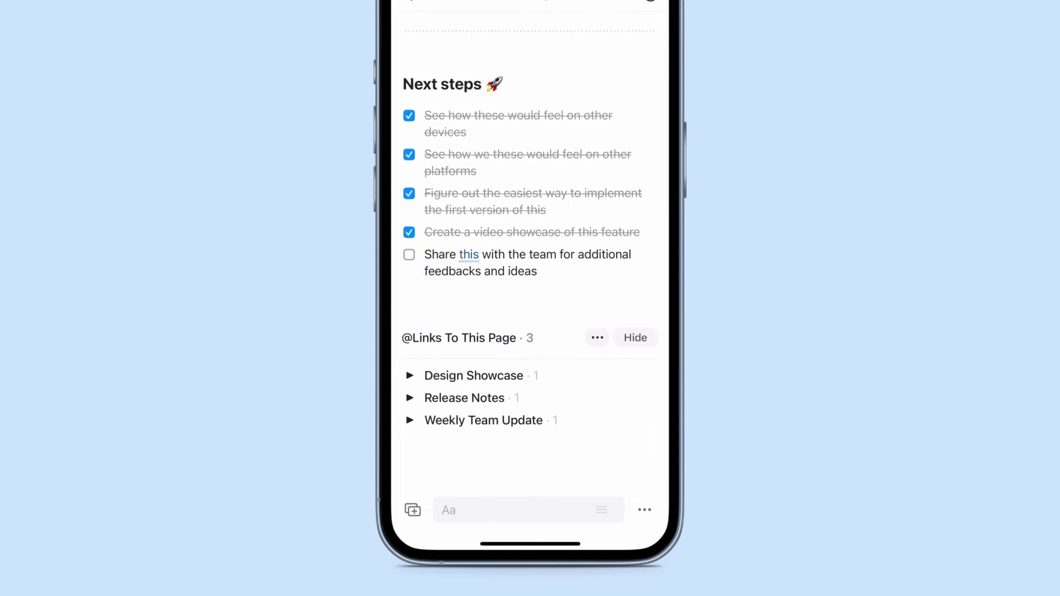
left_click(409, 422)
left_click(430, 442)
left_click_drag(450, 464, 450, 348)
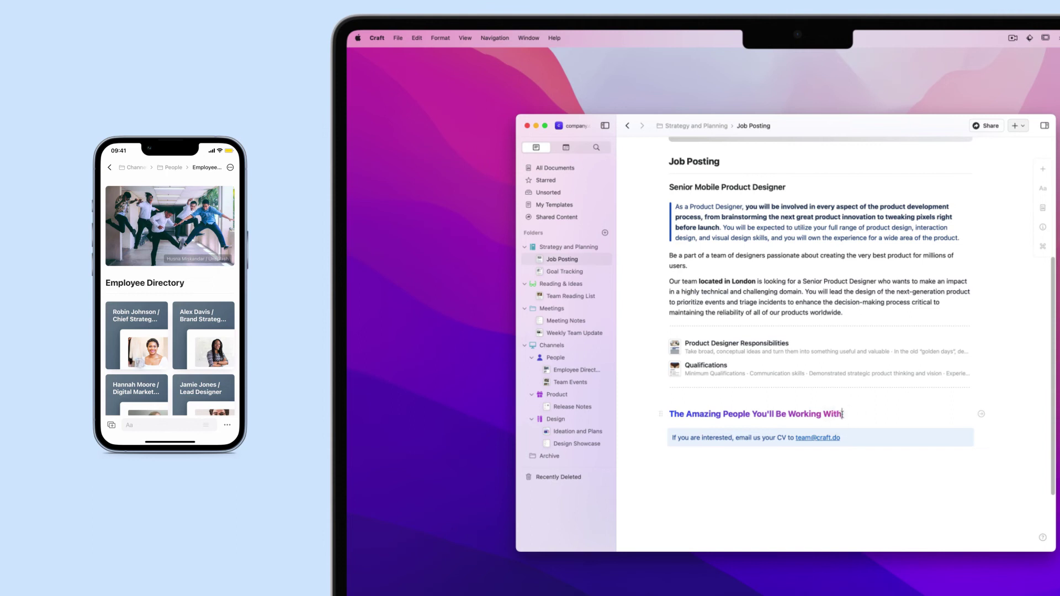
scroll(139, 331, "down", 3)
Link the heading 'The Amazing People You'll Be Working With' to Employee Directory
triple_click(689, 414)
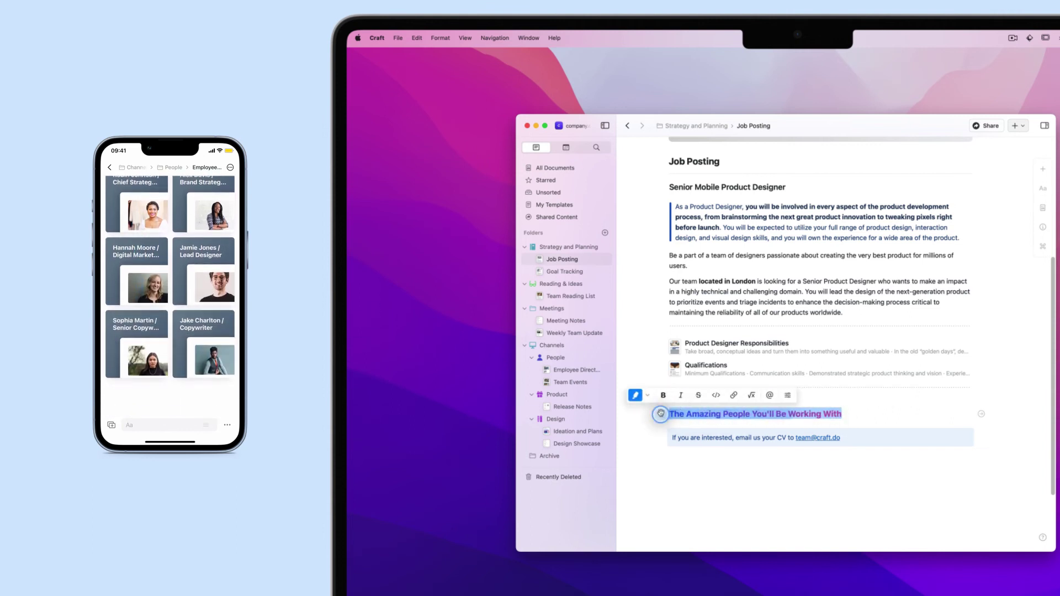
left_click(770, 395)
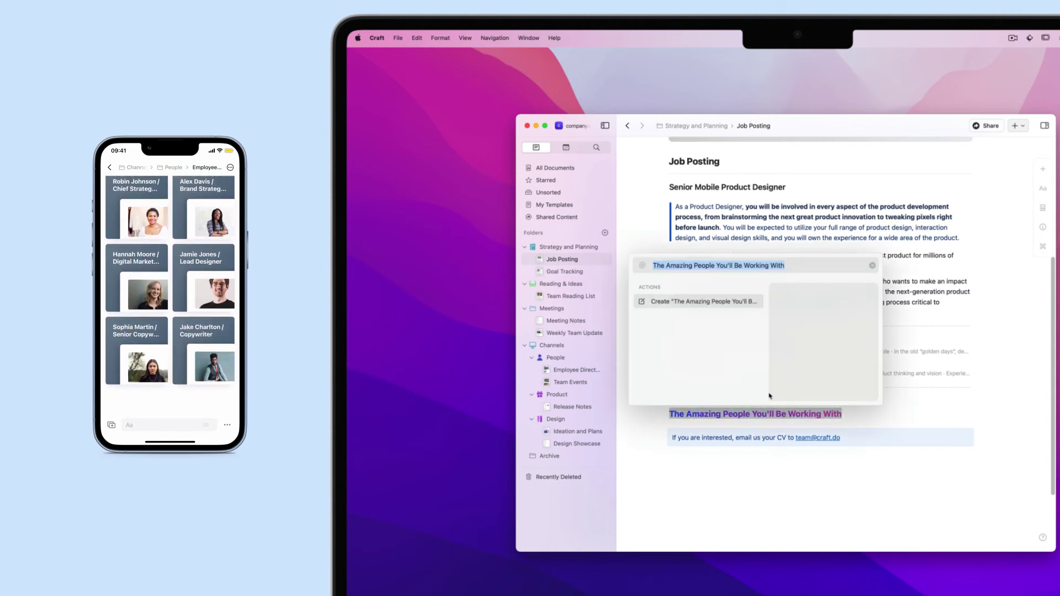
type("Emplo")
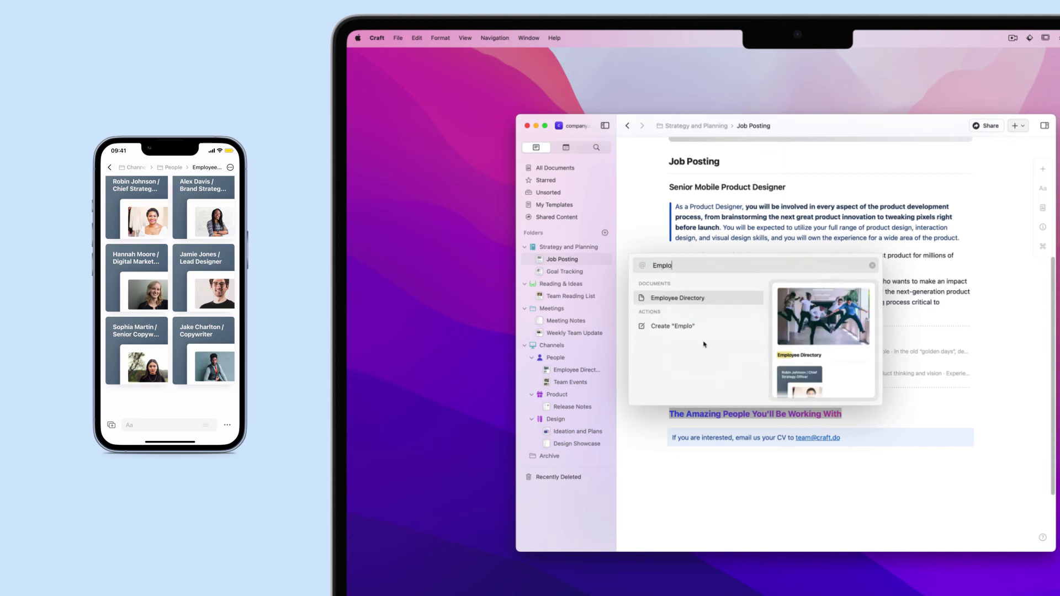
key("Return")
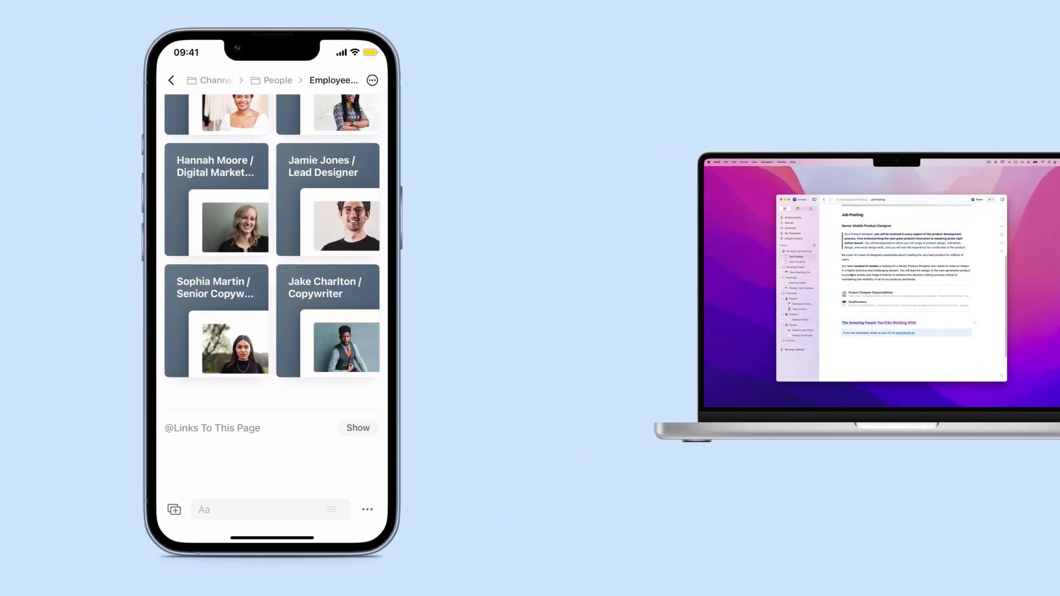